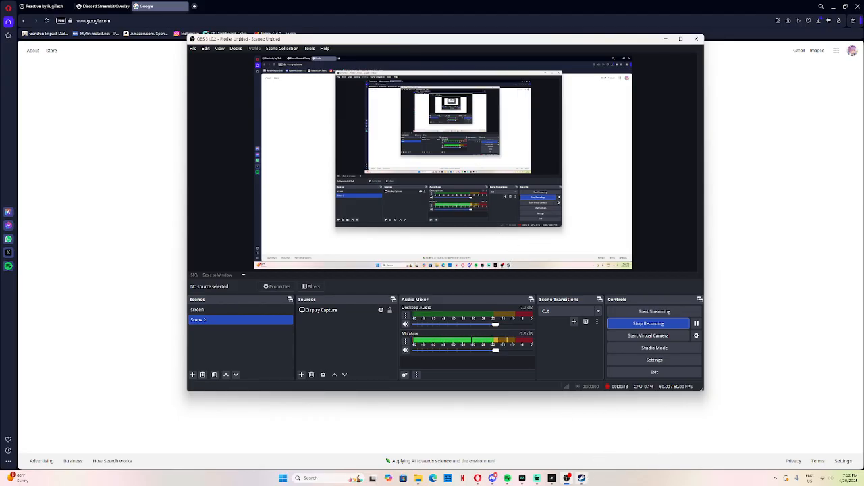
Step: View the HYPER VTubing Studio page in the Steam library and switch to the running Hyper app
click(581, 478)
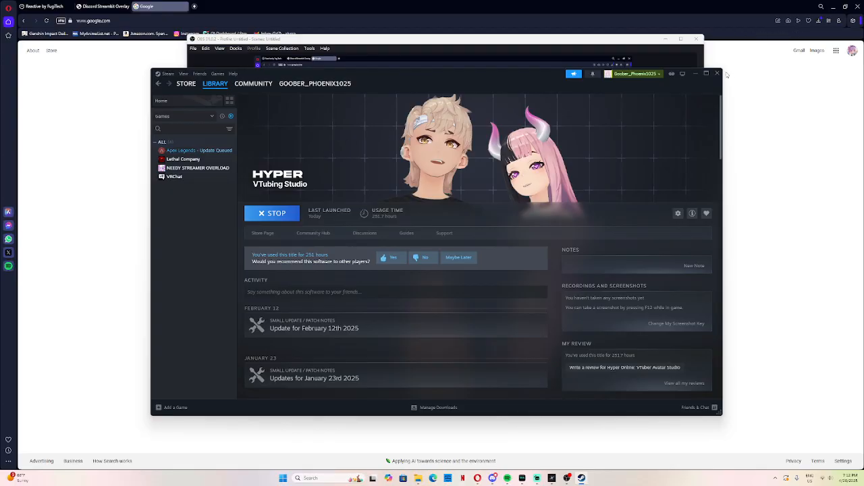
click(696, 76)
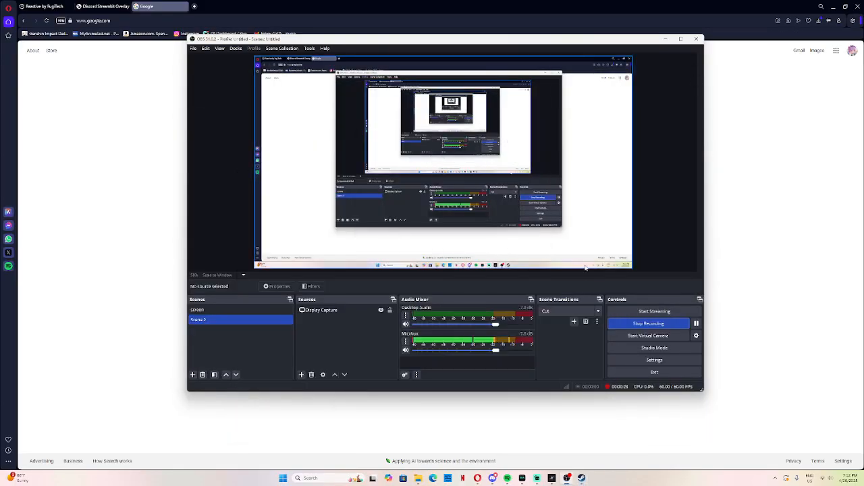
click(552, 478)
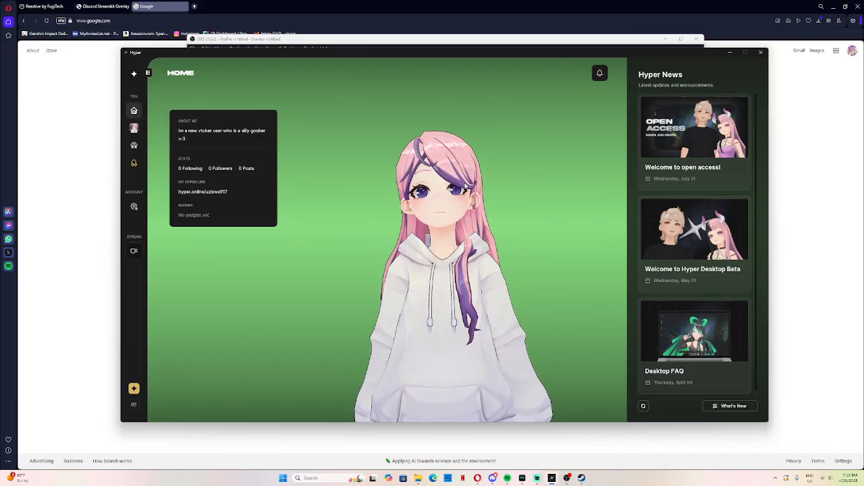
Step: Open the avatar's items in the Avatar Builder and browse the faces, hair, irises, eyebrows and bottoms
click(134, 129)
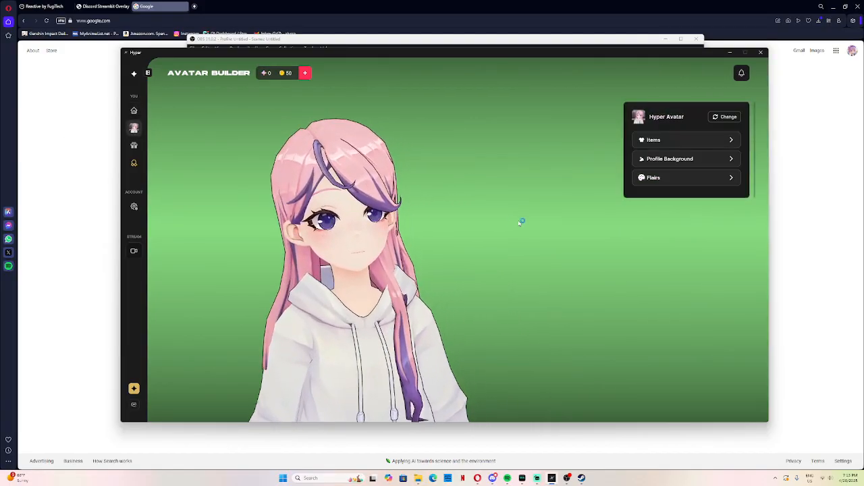
click(702, 140)
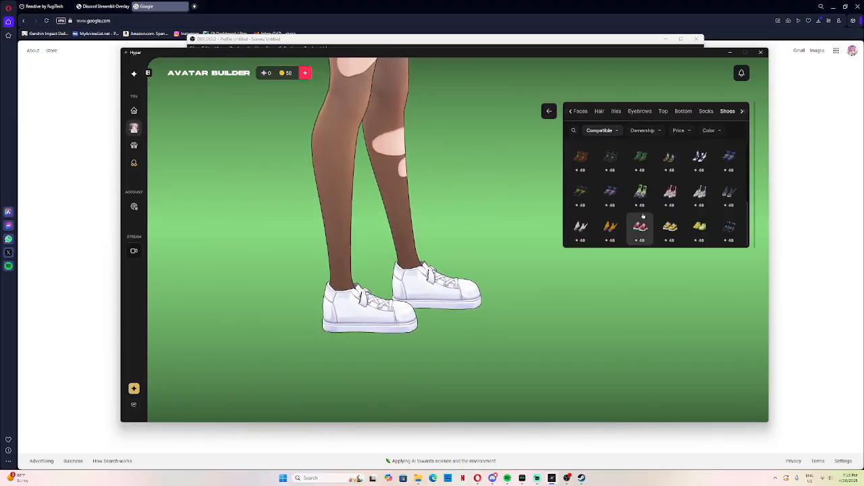
click(569, 112)
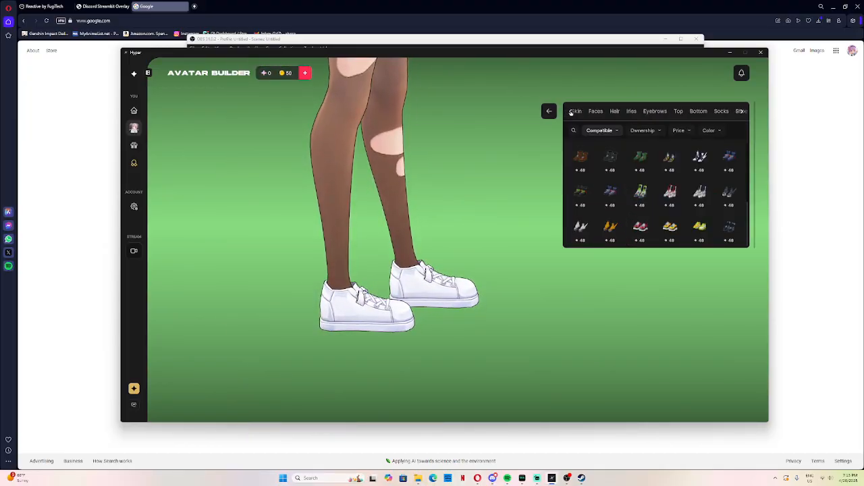
click(595, 111)
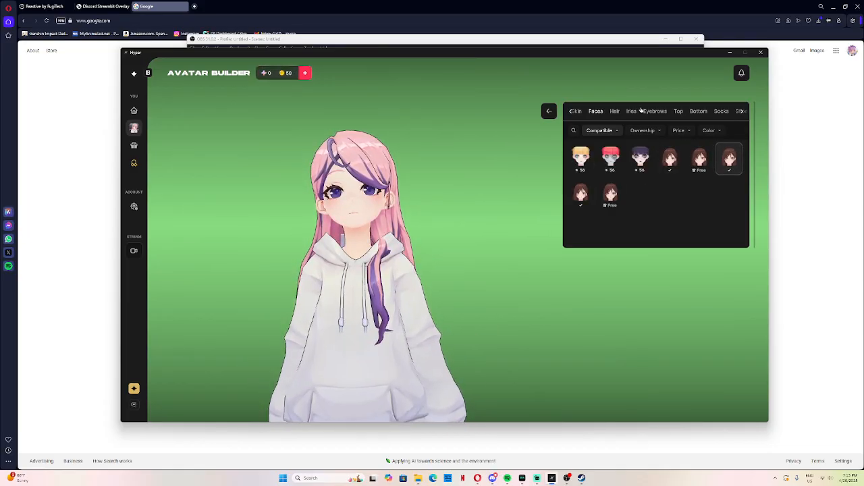
click(615, 112)
scroll(648, 203, down, 3)
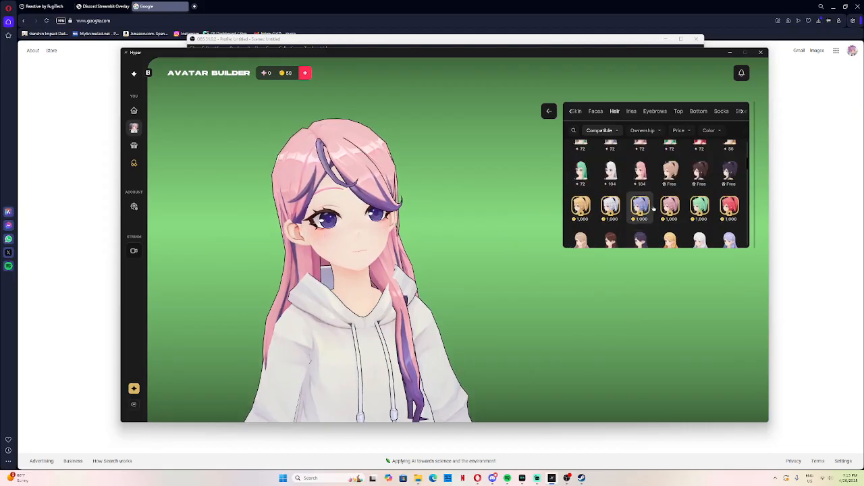
click(652, 110)
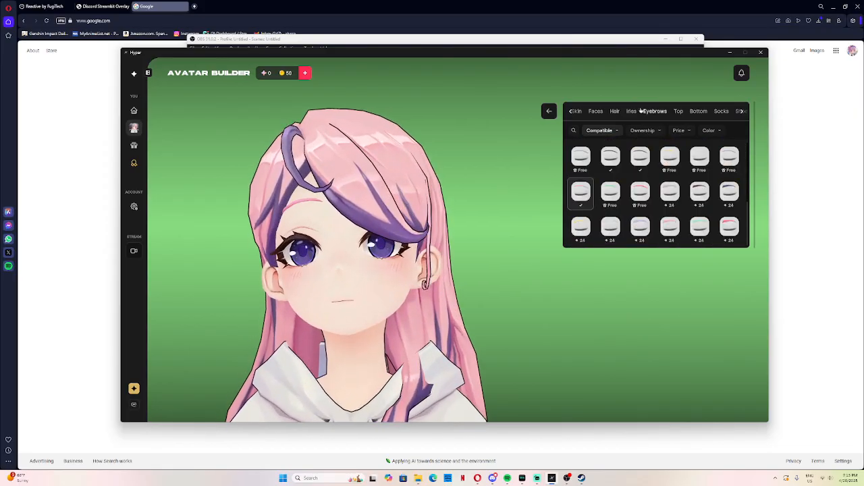
click(632, 111)
click(698, 110)
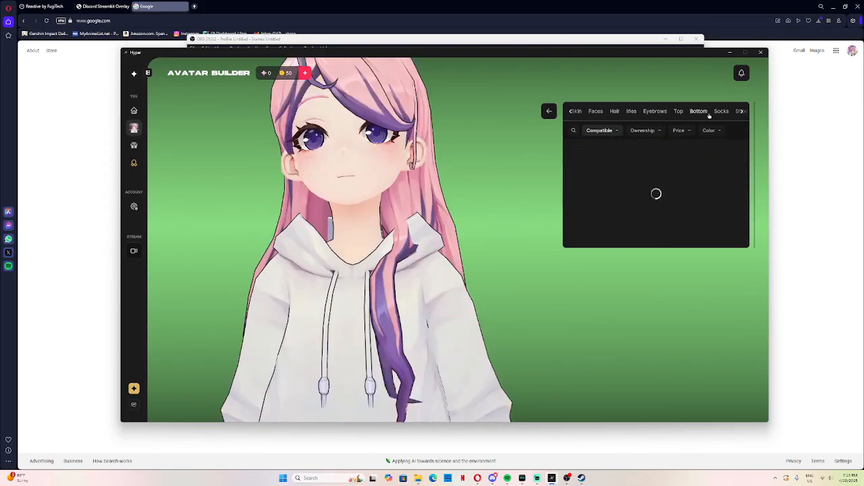
scroll(702, 169, down, 1)
scroll(703, 168, up, 1)
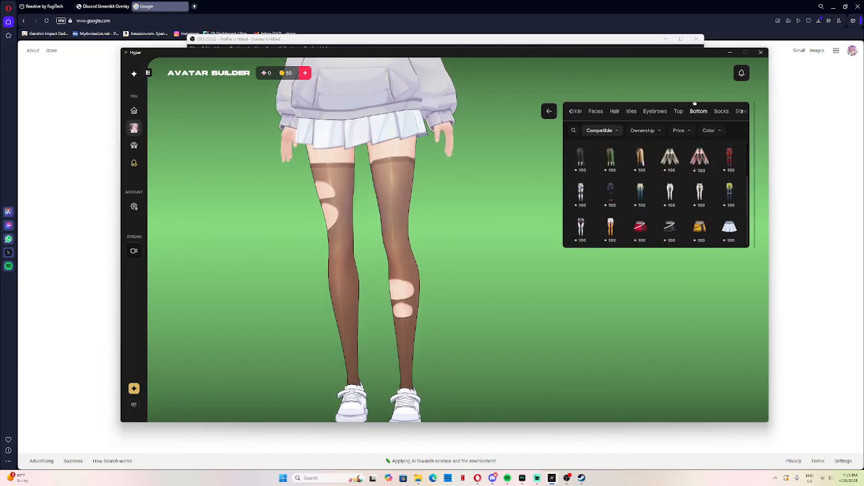
Step: Browse the available tops and eyebrow styles for the avatar
click(680, 111)
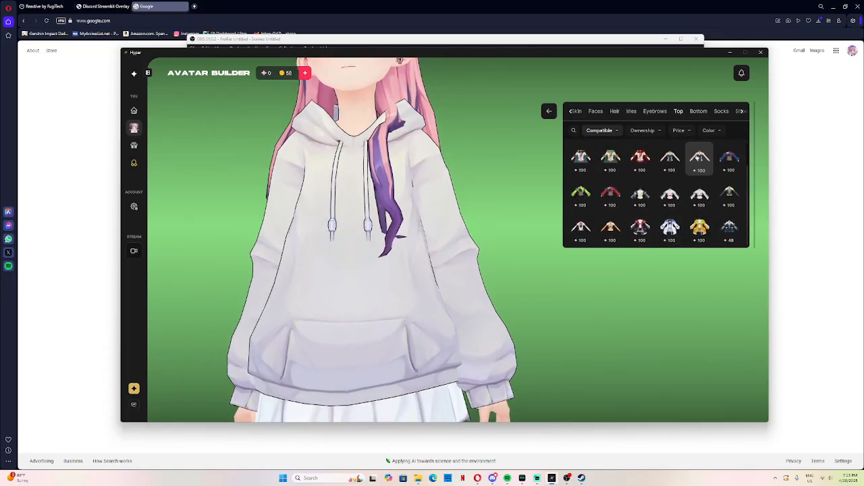
scroll(699, 160, down, 3)
scroll(698, 161, up, 2)
click(655, 112)
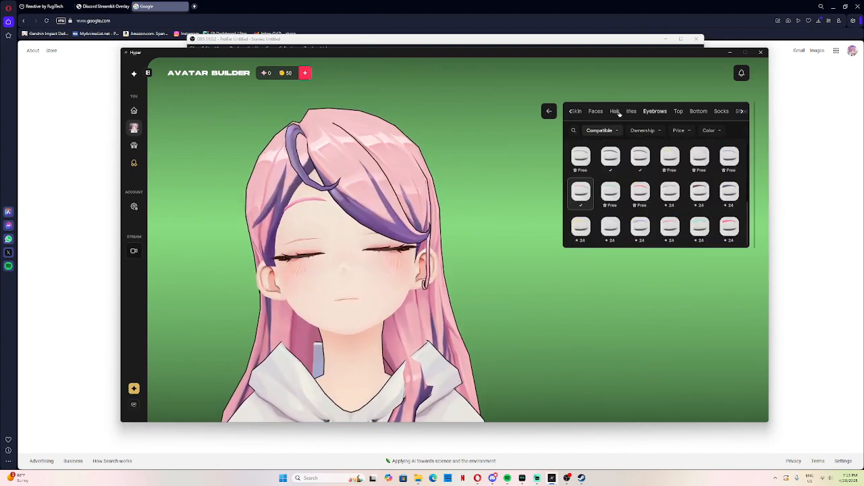
click(742, 111)
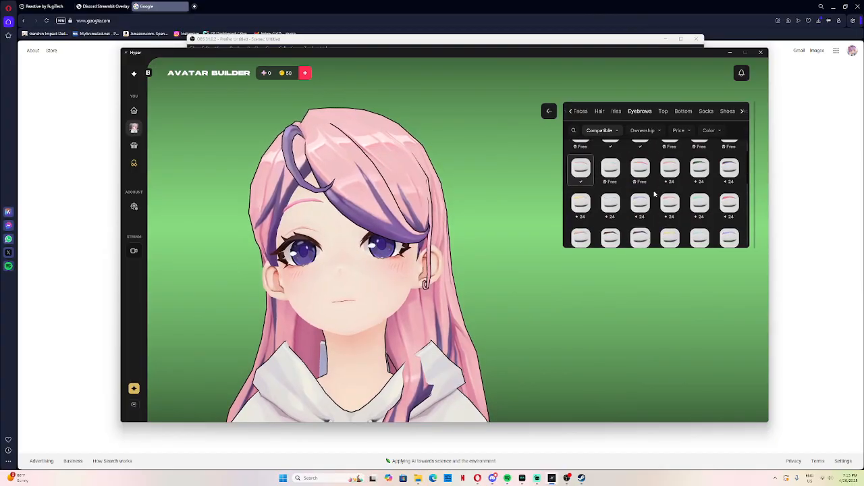
scroll(662, 186, down, 5)
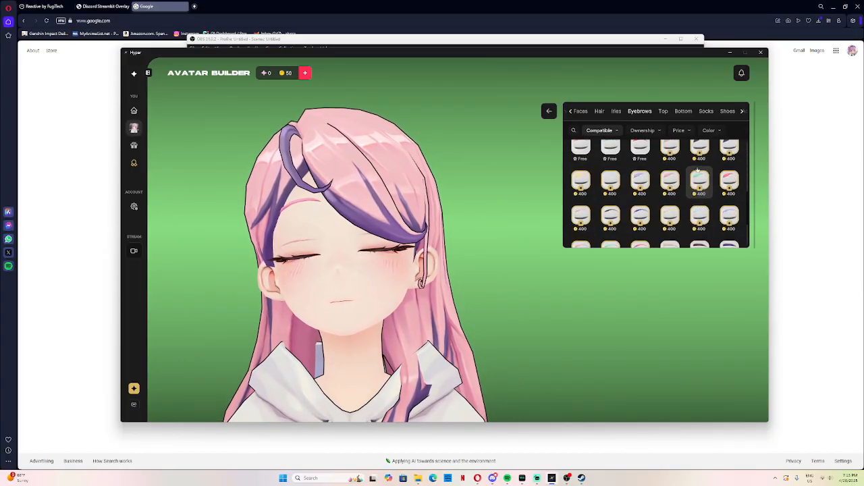
scroll(661, 189, up, 5)
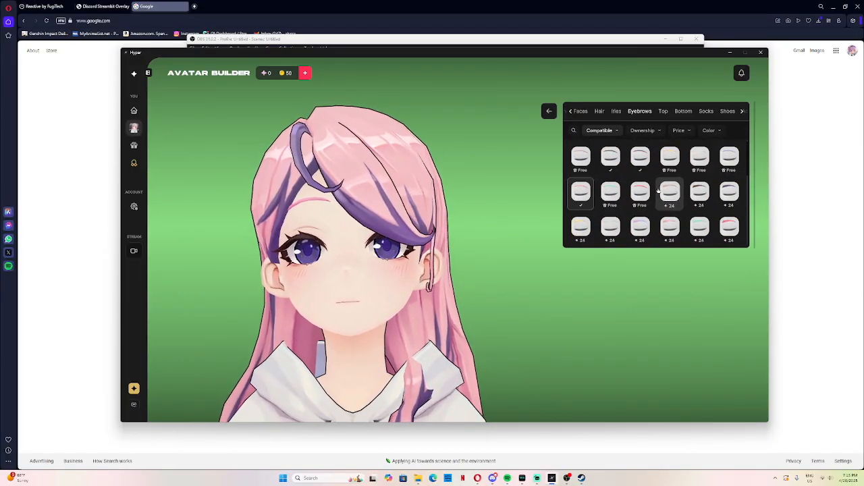
scroll(669, 194, down, 1)
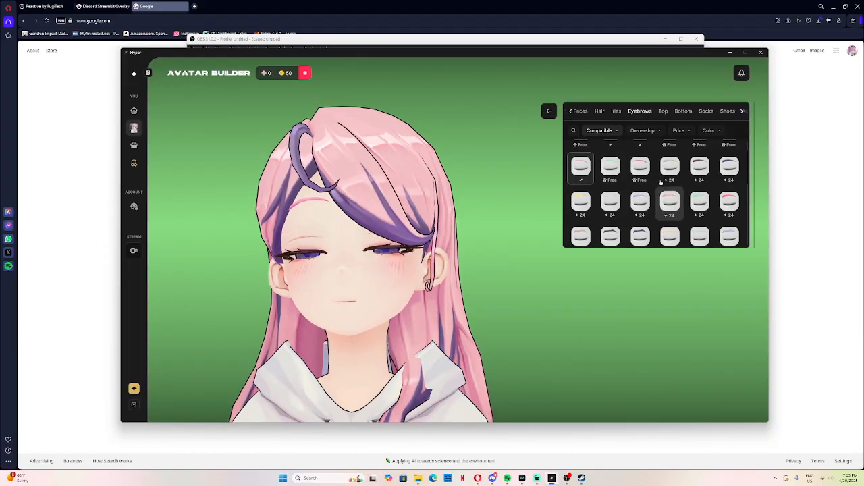
Step: Leave the avatar's item catalogue and open the streaming view
click(549, 111)
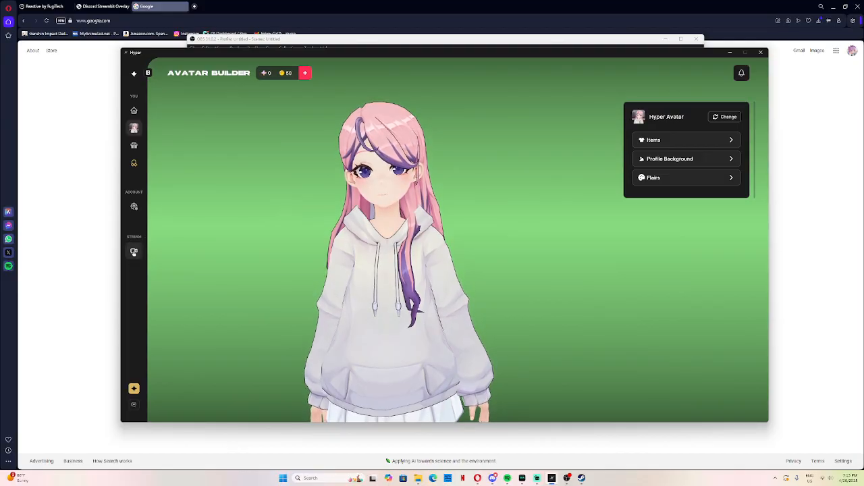
click(134, 252)
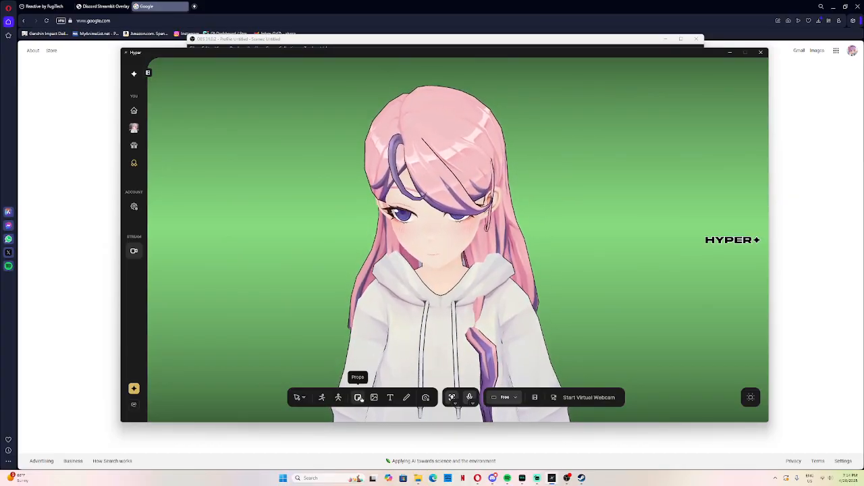
Step: Add the rose bouquet prop, shrink it and place it on the avatar's hair
click(358, 397)
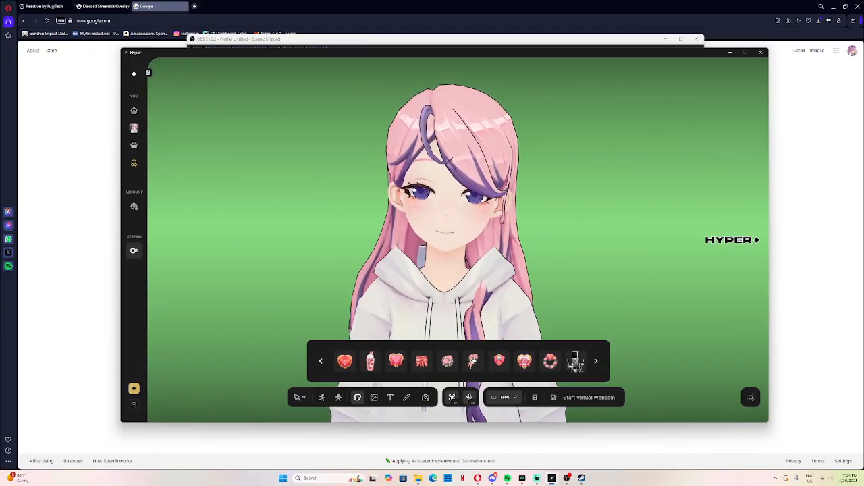
click(472, 361)
drag(555, 120, 382, 292)
drag(336, 339, 435, 146)
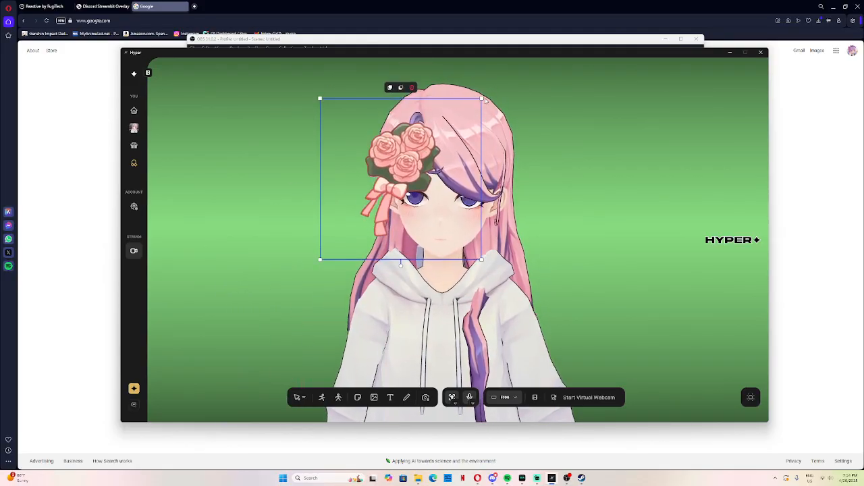
drag(482, 98, 446, 135)
drag(402, 188, 422, 129)
click(601, 177)
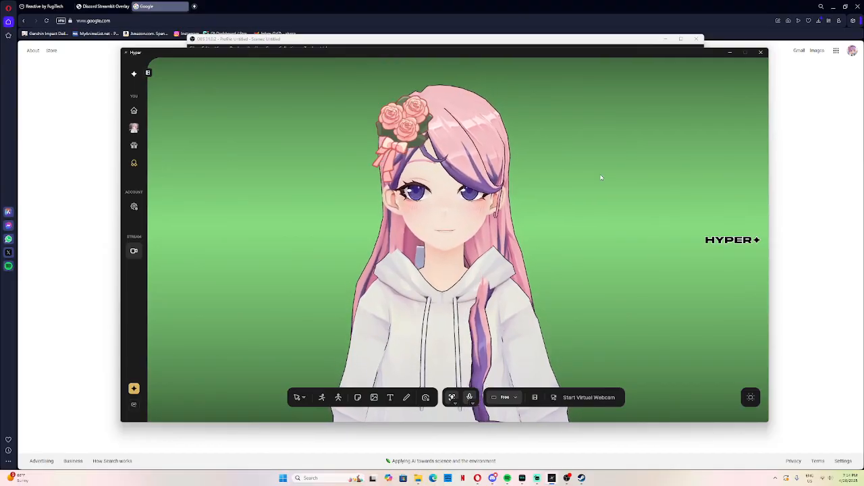
Step: Move the rose bouquet off the avatar's hair to beside the shoulder and delete it
click(420, 137)
drag(413, 160, 341, 246)
mouse_move(347, 316)
mouse_down()
mouse_move(532, 324)
mouse_move(415, 348)
mouse_move(337, 316)
mouse_up()
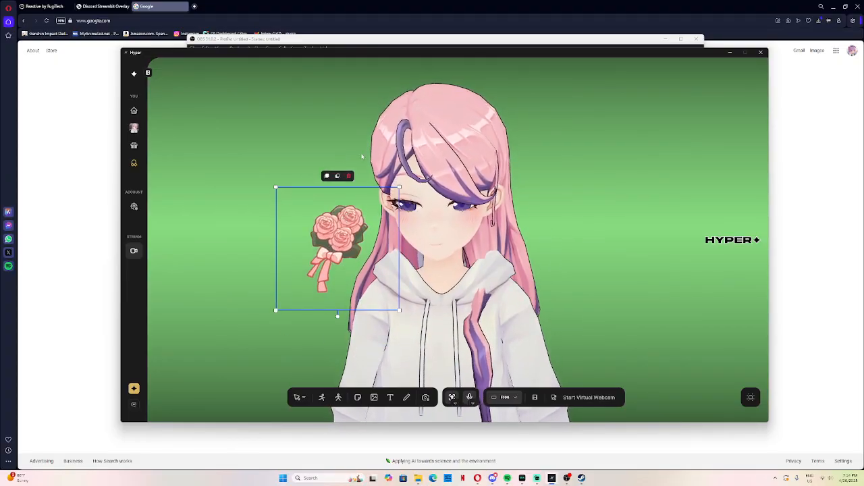
drag(370, 218, 389, 243)
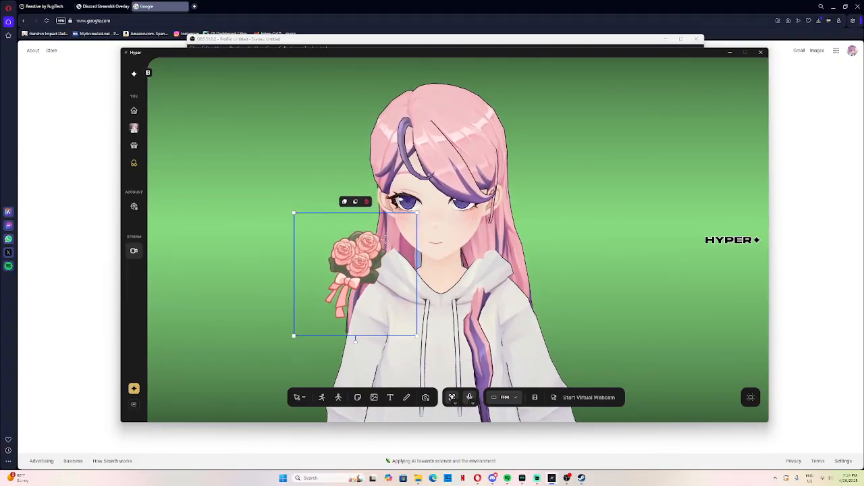
drag(349, 203, 295, 170)
drag(323, 226, 361, 240)
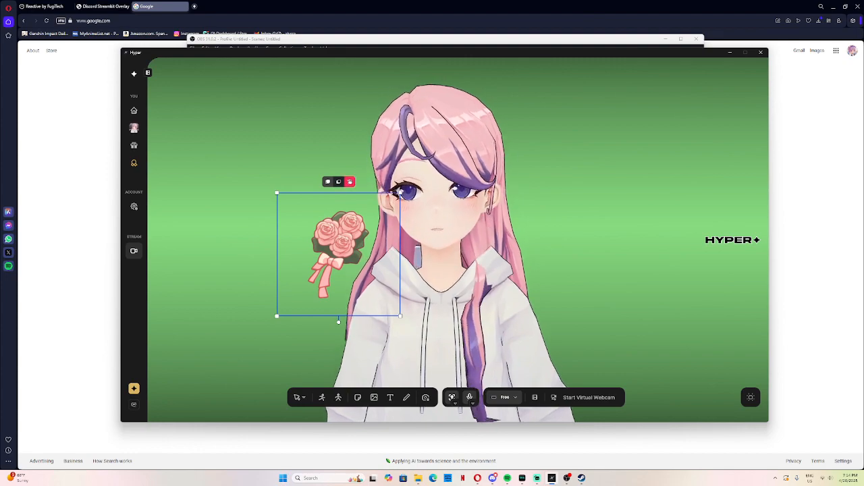
key(Delete)
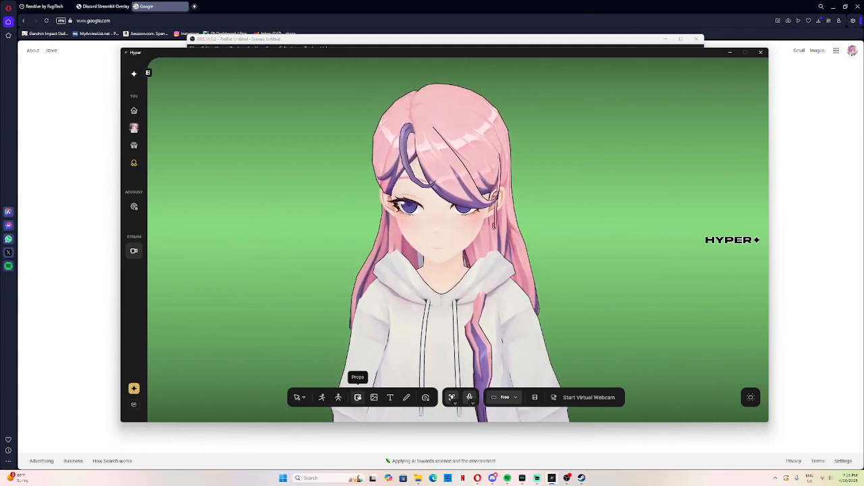
Step: Add the pink and purple microphone prop, shrink it and place it low in front of the avatar's arm
click(357, 397)
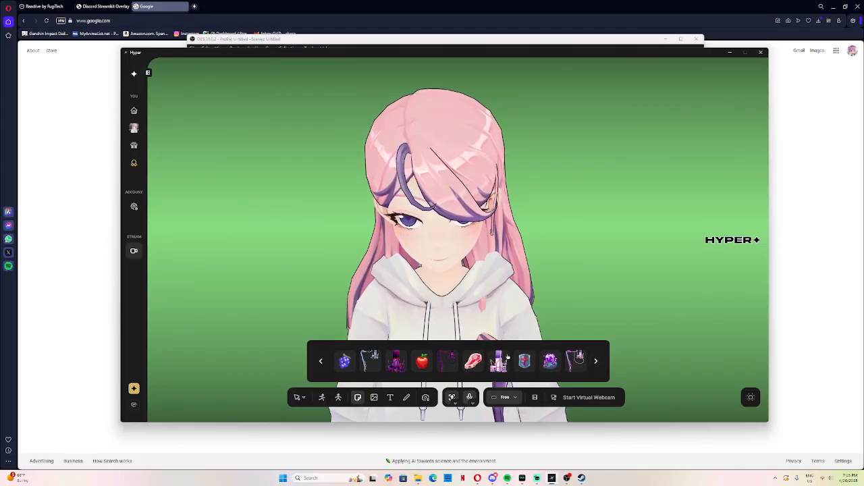
click(575, 359)
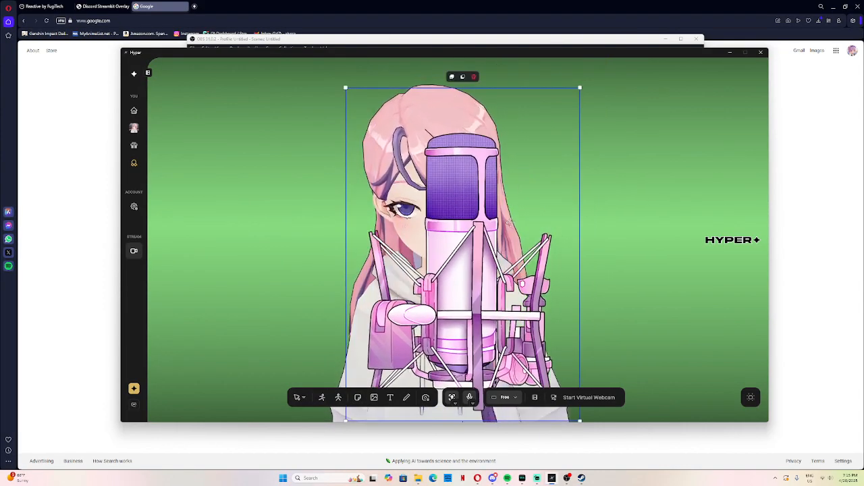
drag(494, 113, 381, 273)
drag(336, 327, 365, 340)
click(587, 179)
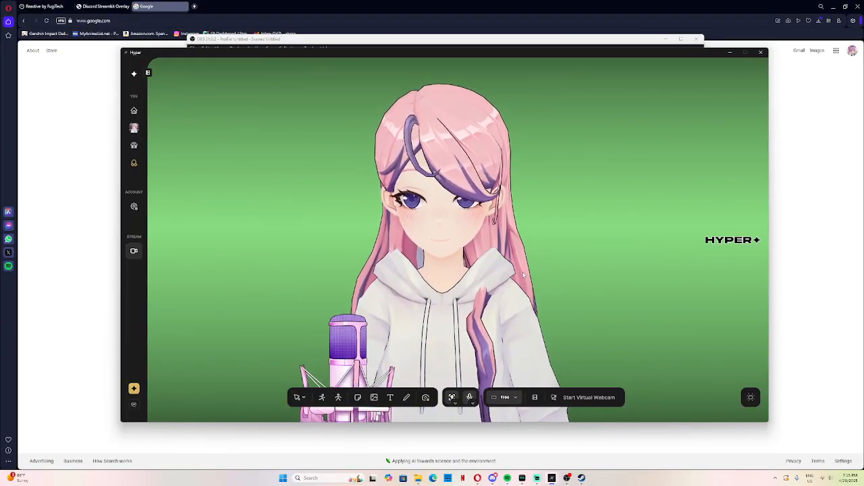
Step: Browse further through the props and add the pink bunny-eared chair to the scene
click(358, 397)
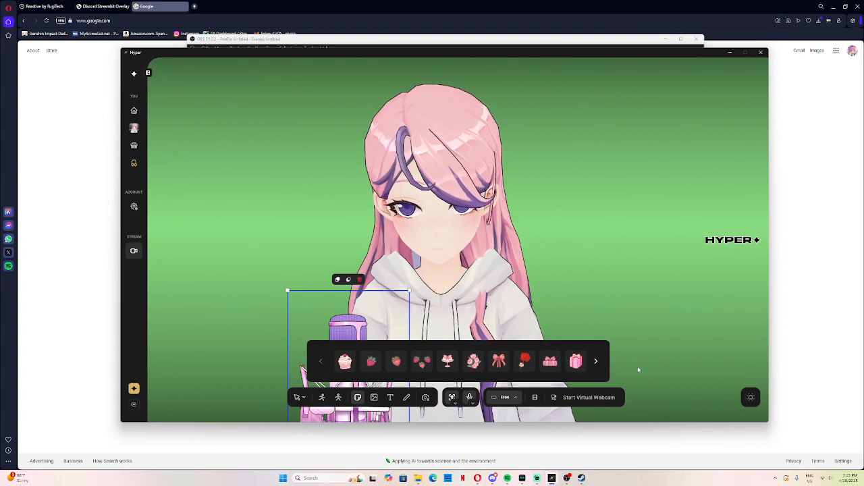
click(596, 362)
click(597, 363)
click(597, 363)
click(595, 363)
click(514, 361)
Step: Enlarge the bunny-eared chair and centre it behind the avatar so its ears show on both sides of the head
drag(443, 84, 410, 160)
drag(546, 149, 620, 134)
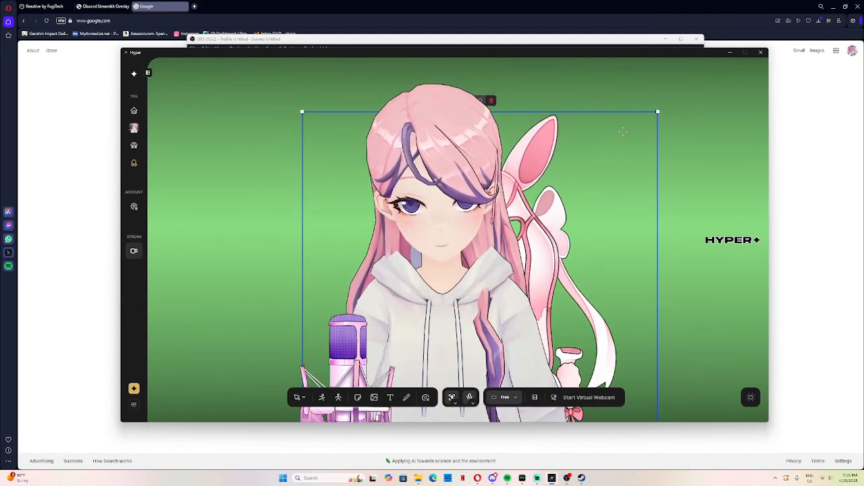
drag(657, 113, 719, 57)
drag(664, 86, 650, 133)
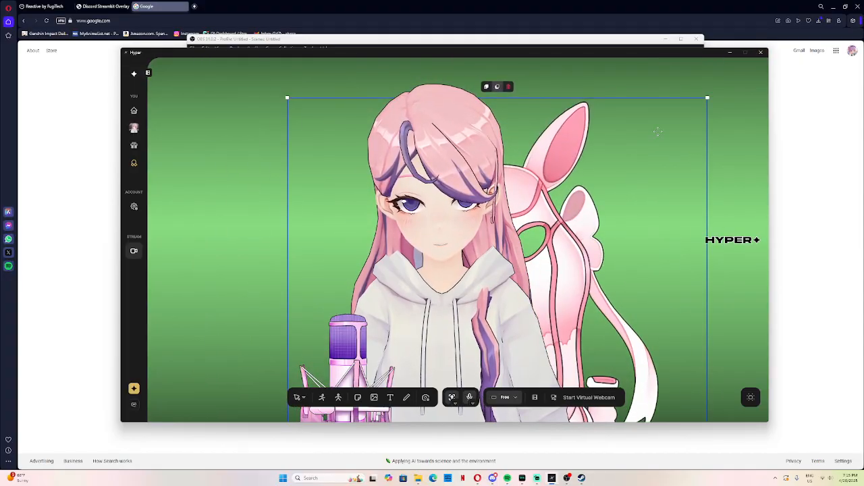
drag(707, 99, 752, 77)
drag(625, 170, 542, 152)
click(713, 126)
Step: Shift the bunny-eared chair and the microphone sideways, away from the centre of the scene
click(450, 238)
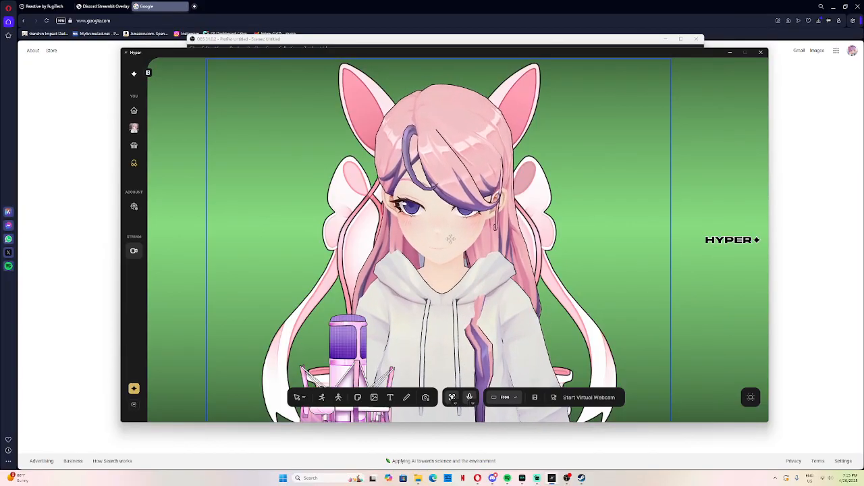
drag(450, 238, 352, 245)
drag(341, 357, 229, 362)
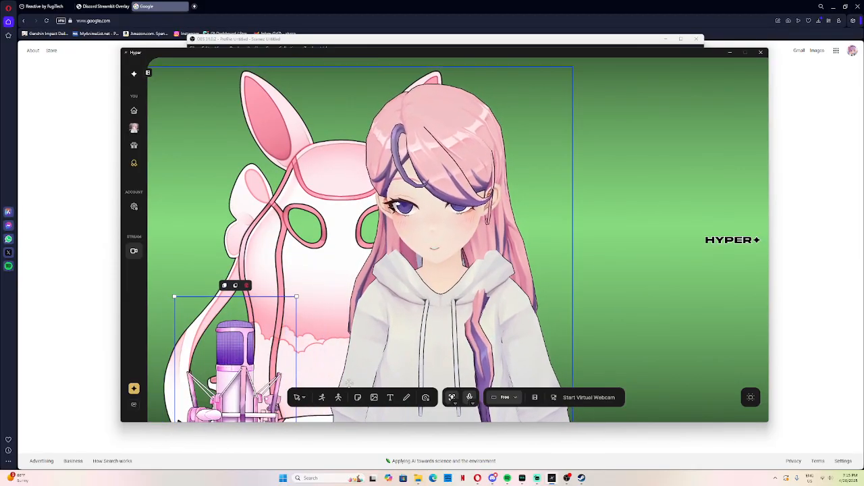
Step: Switch to the avatar positioning tool and move the avatar in front of the bunny-eared chair
click(300, 398)
click(314, 379)
drag(478, 279, 417, 288)
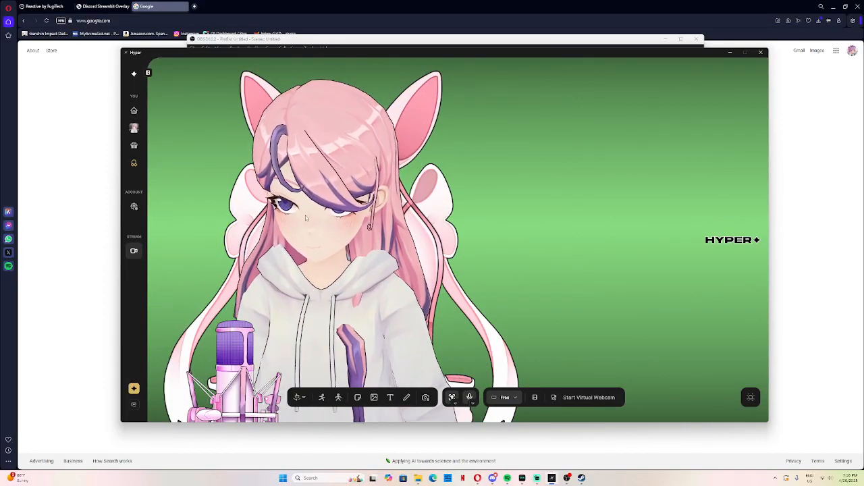
Step: Set the avatar scene's background to the green chroma key colour and start the virtual webcam
click(426, 397)
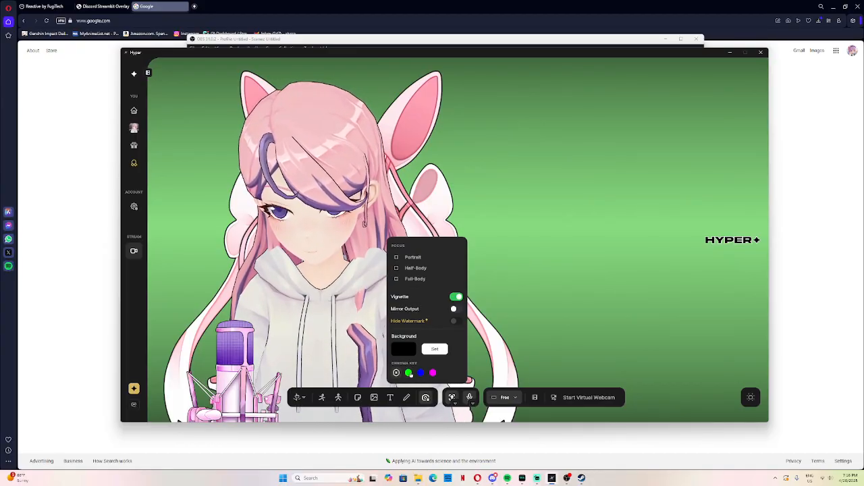
click(407, 373)
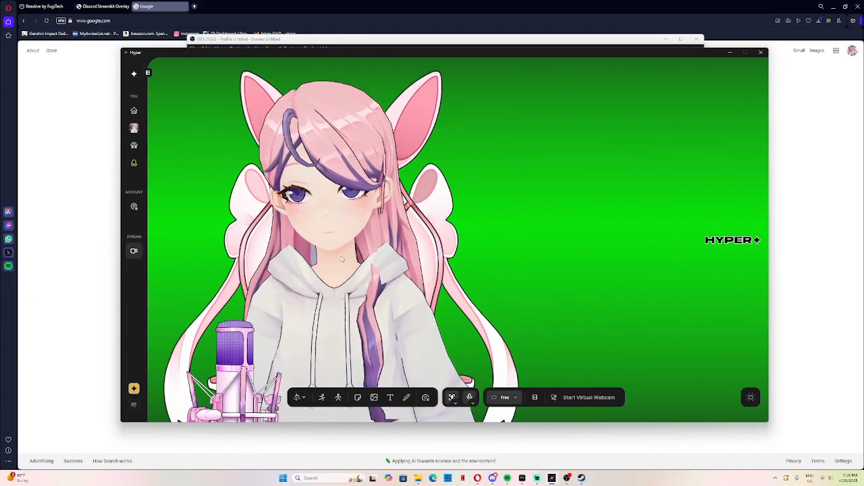
click(597, 398)
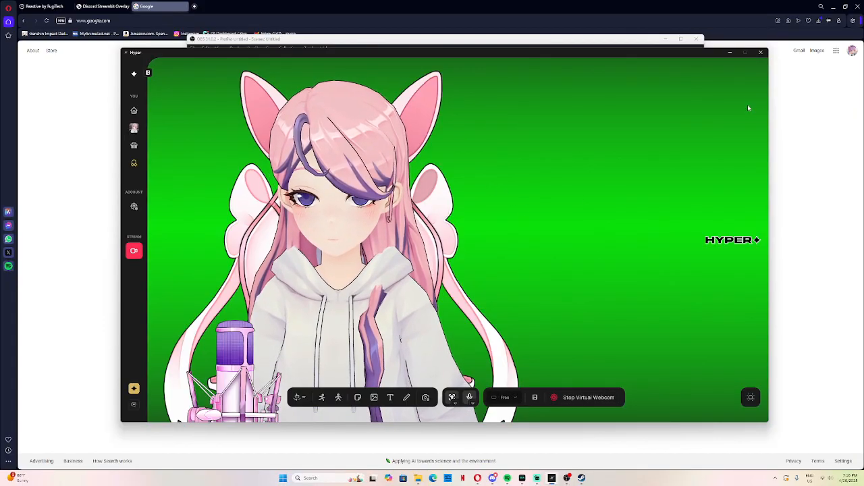
Step: Switch to OBS and add a new Video Capture Device source named vtuber to Scene 2
drag(669, 52, 644, 114)
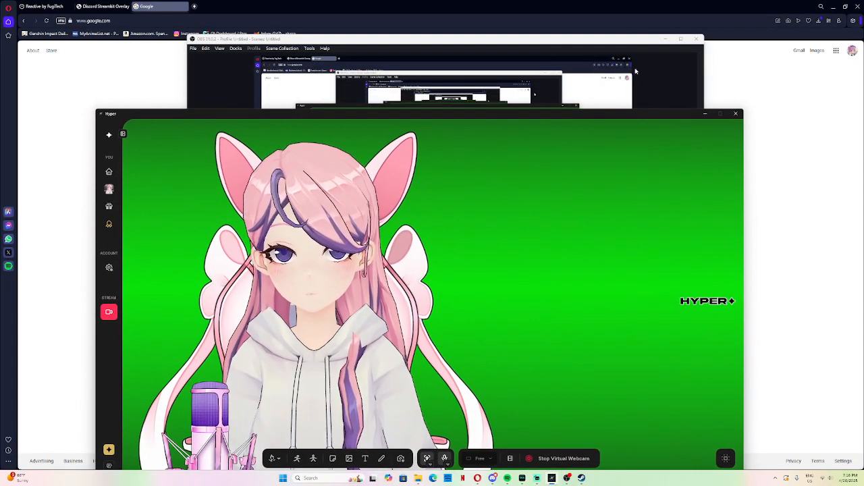
click(613, 43)
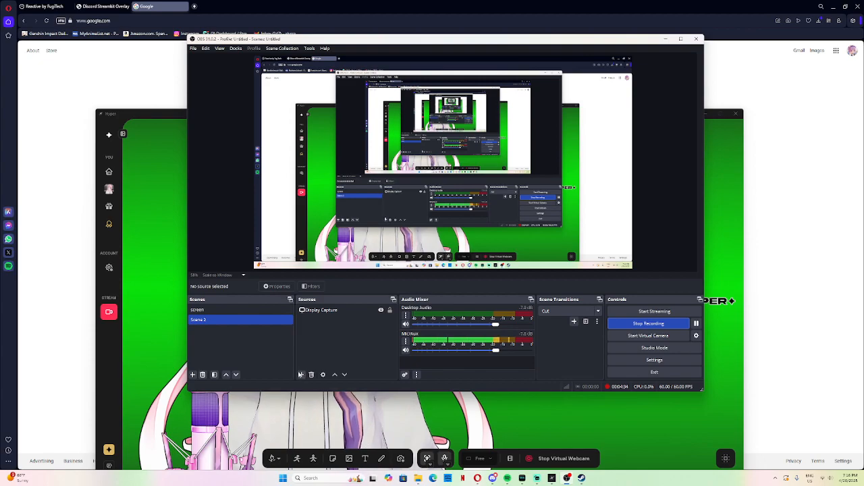
click(301, 374)
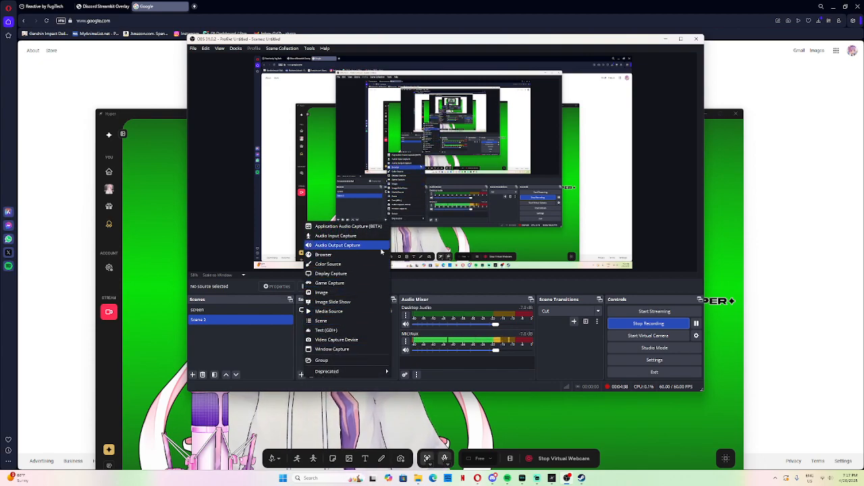
click(357, 340)
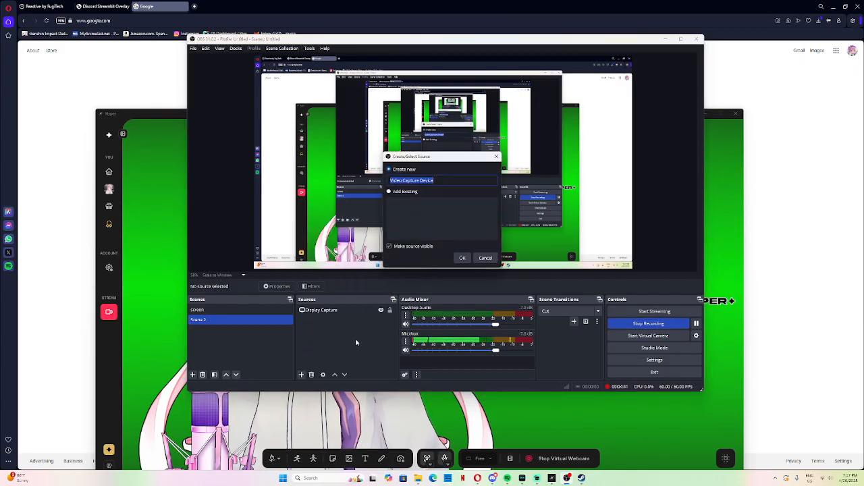
click(445, 178)
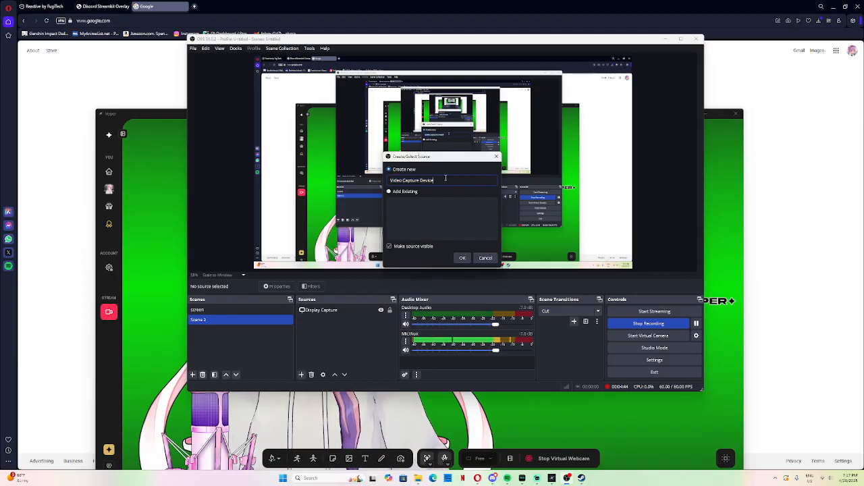
drag(445, 178, 375, 191)
key(BackSpace)
text(vtuber)
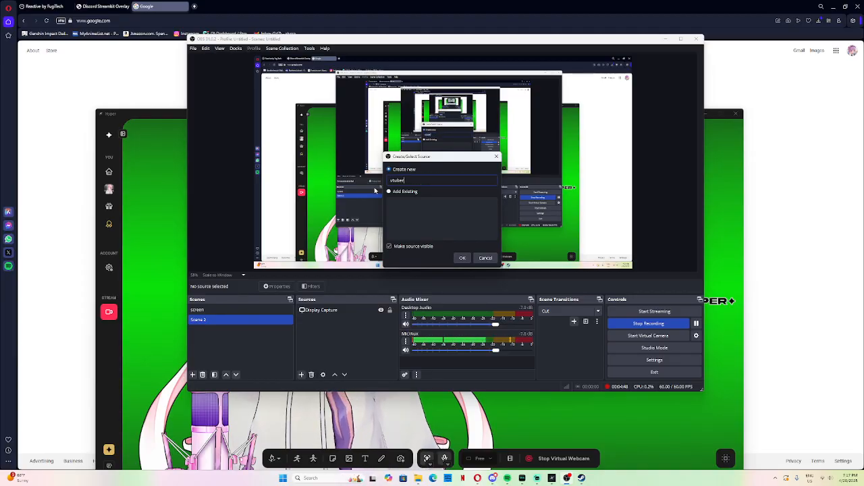
click(462, 258)
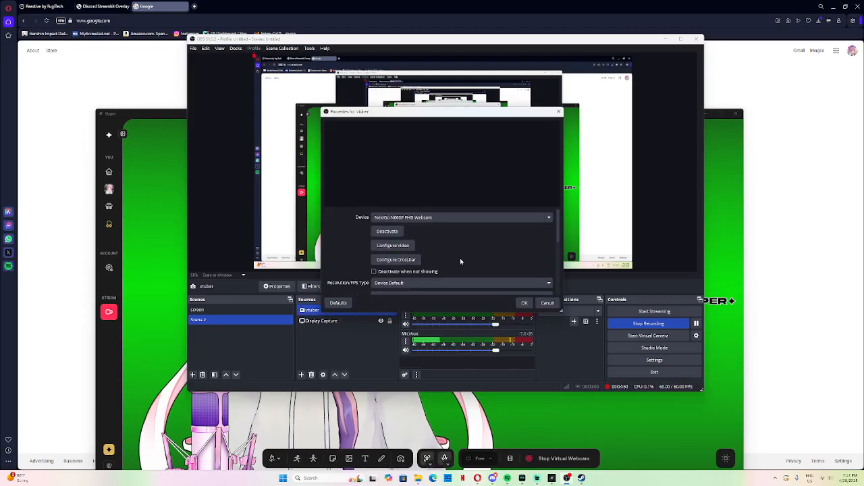
Step: Use Hyper's virtual webcam as the vtuber source's device and place the scaled-down feed in the lower-right corner of the canvas
click(443, 218)
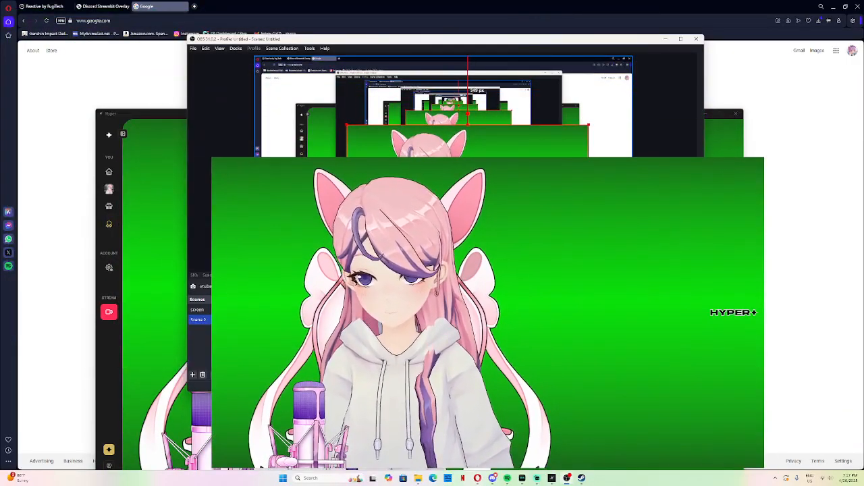
mouse_move(468, 192)
mouse_down()
mouse_move(472, 181)
mouse_move(454, 184)
mouse_up()
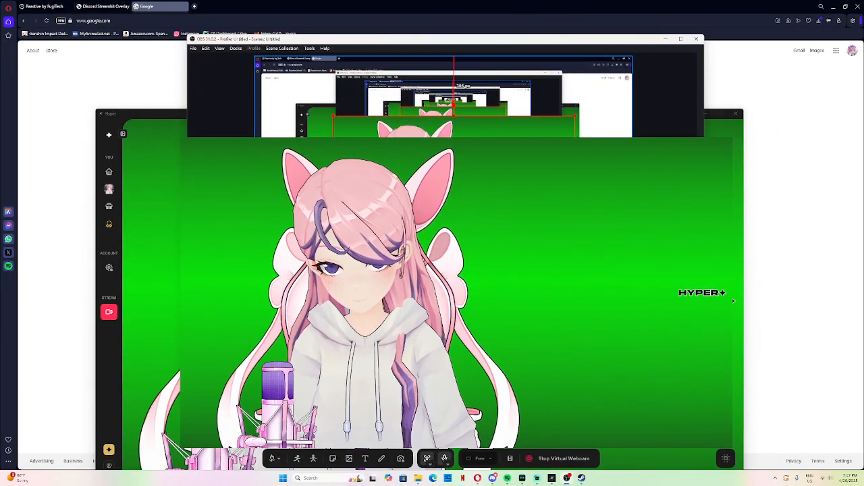
drag(376, 151, 540, 199)
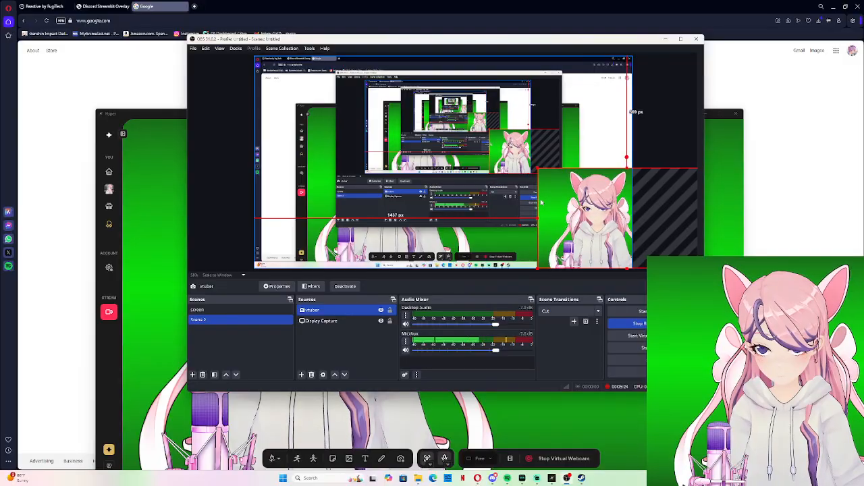
Step: Add a Chroma Key effect filter with the Green key colour to the vtuber source and slightly enlarge the source in its canvas corner
click(310, 286)
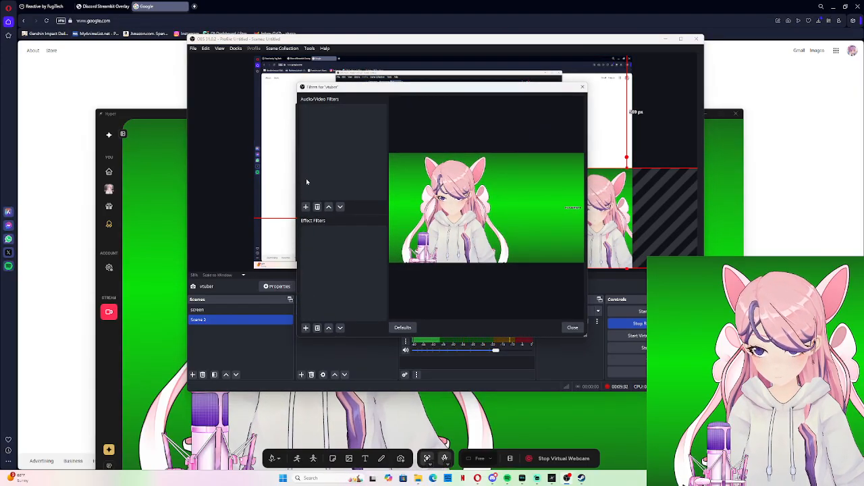
click(305, 328)
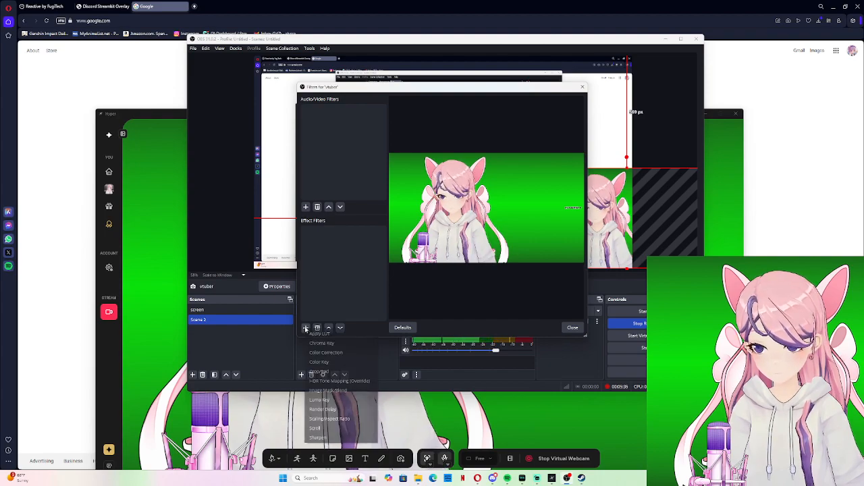
click(338, 344)
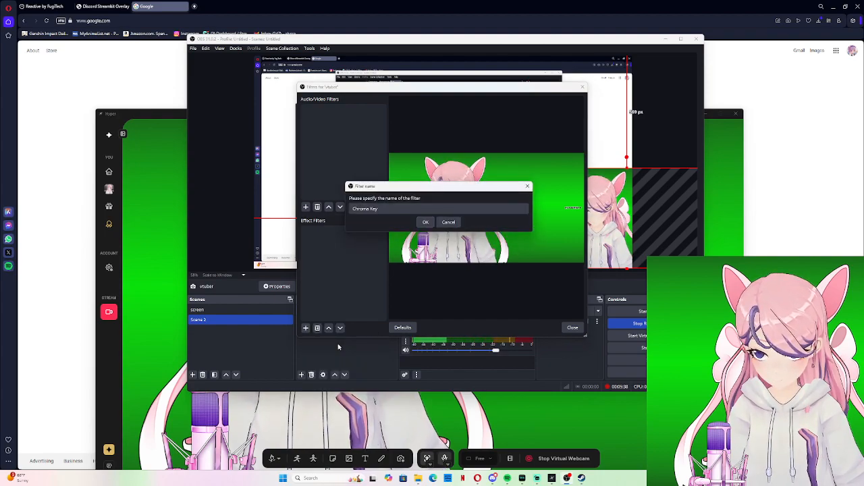
click(426, 223)
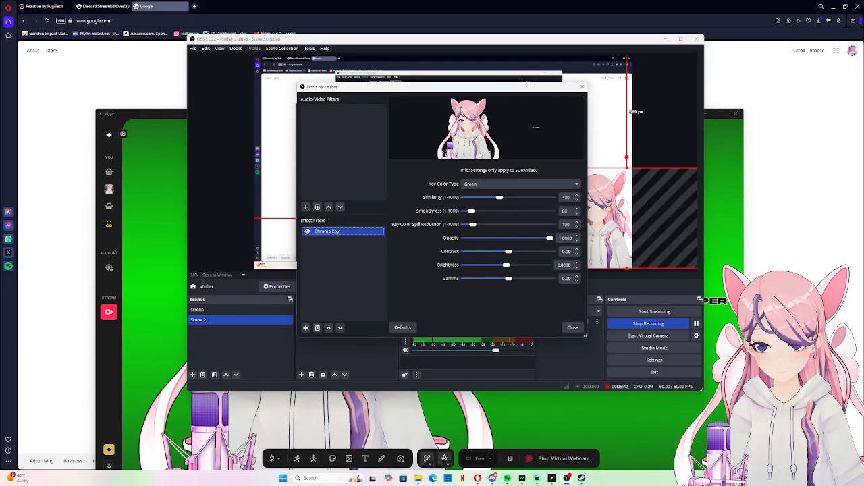
click(572, 328)
drag(609, 209, 574, 200)
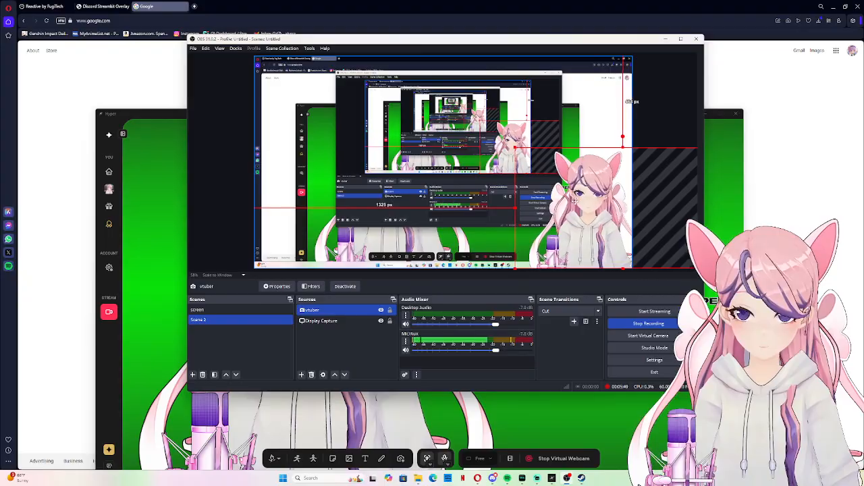
click(230, 84)
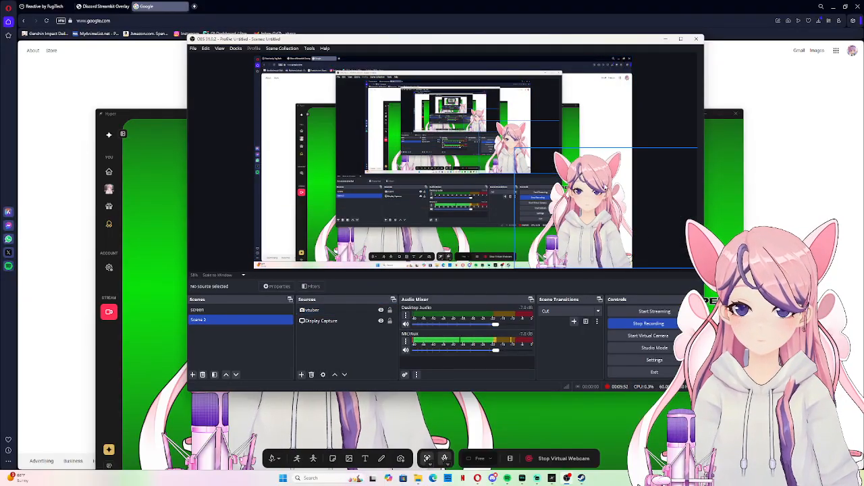